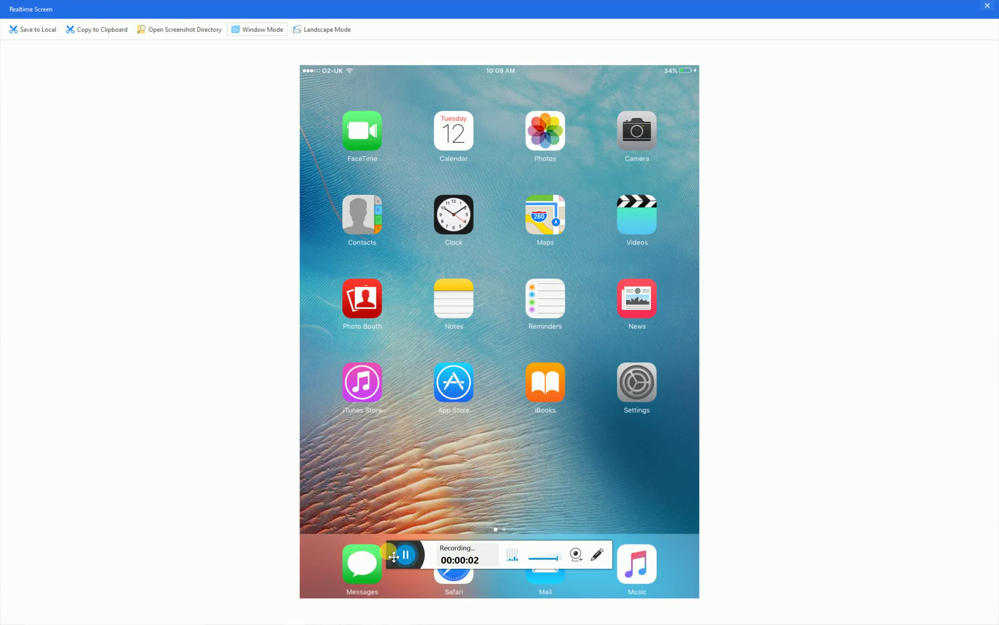
{"action": "left_click_drag", "start_coordinate": [394, 556], "coordinate": [845, 467]}
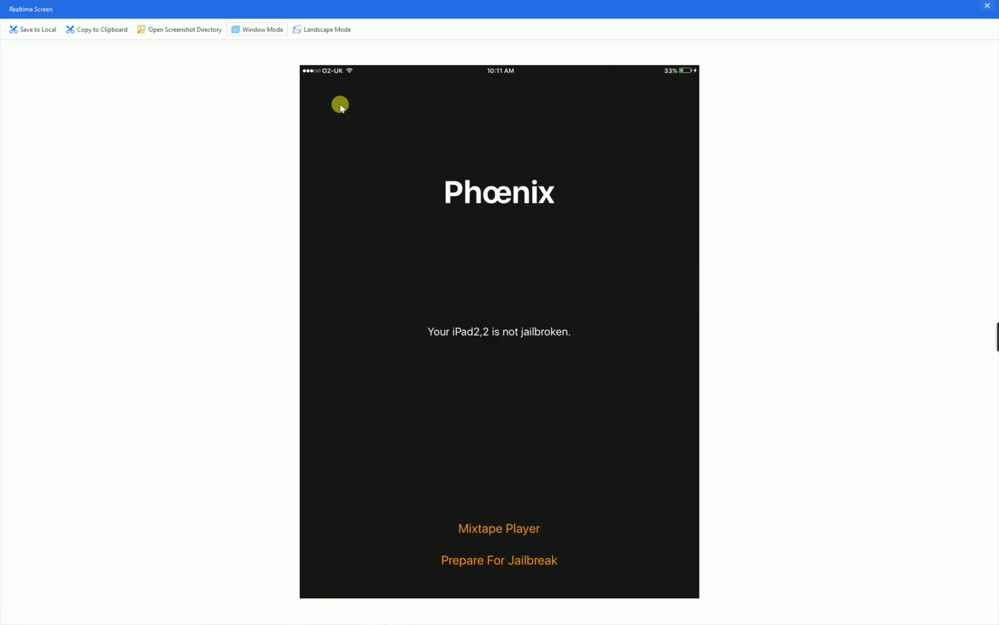
{"action": "left_click_drag", "start_coordinate": [995, 341], "coordinate": [462, 340]}
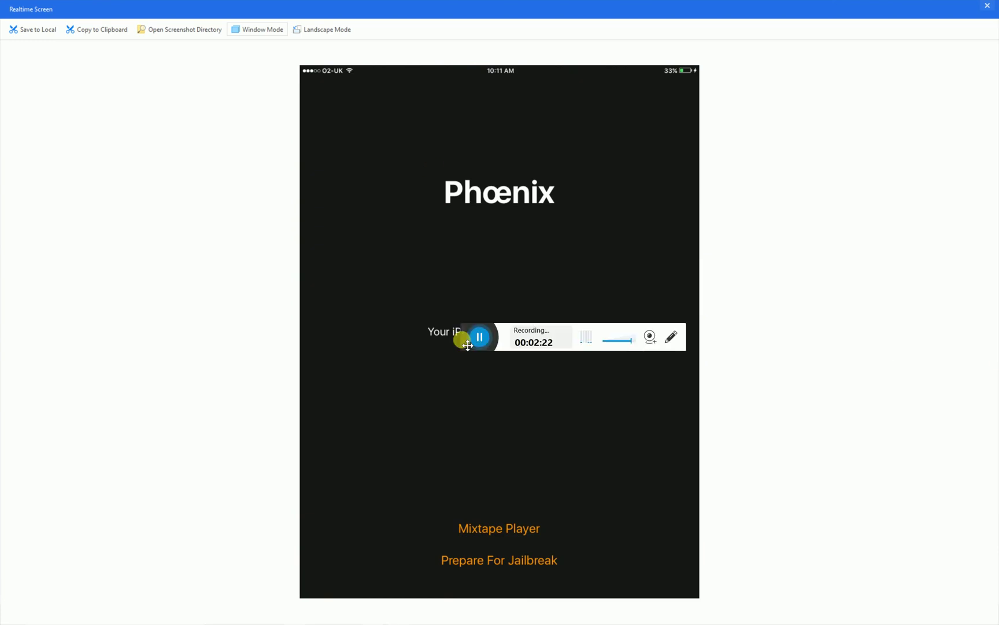
{"action": "left_click", "coordinate": [474, 339]}
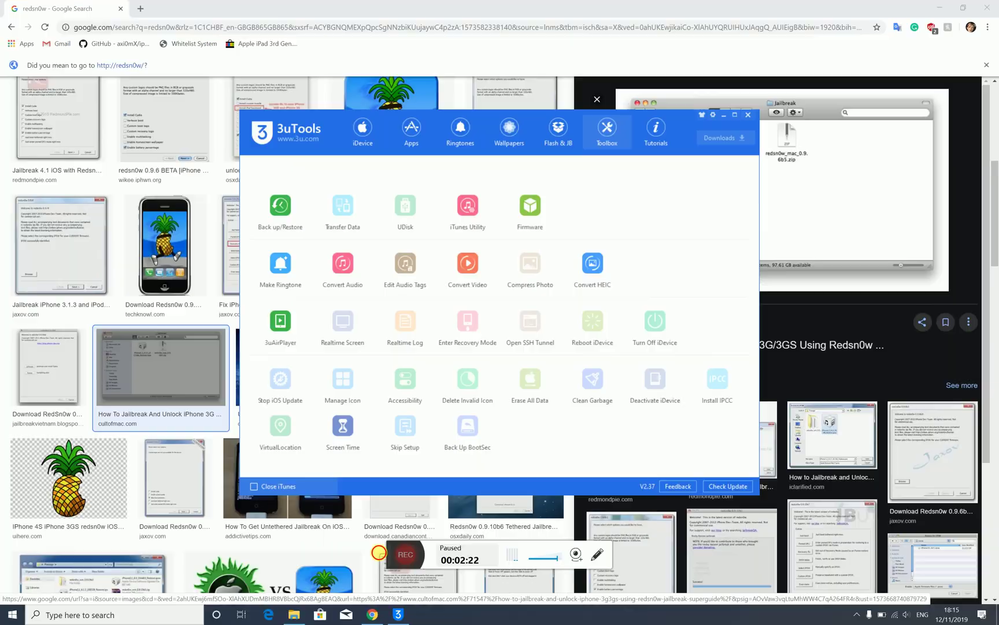
{"action": "left_click", "coordinate": [381, 553]}
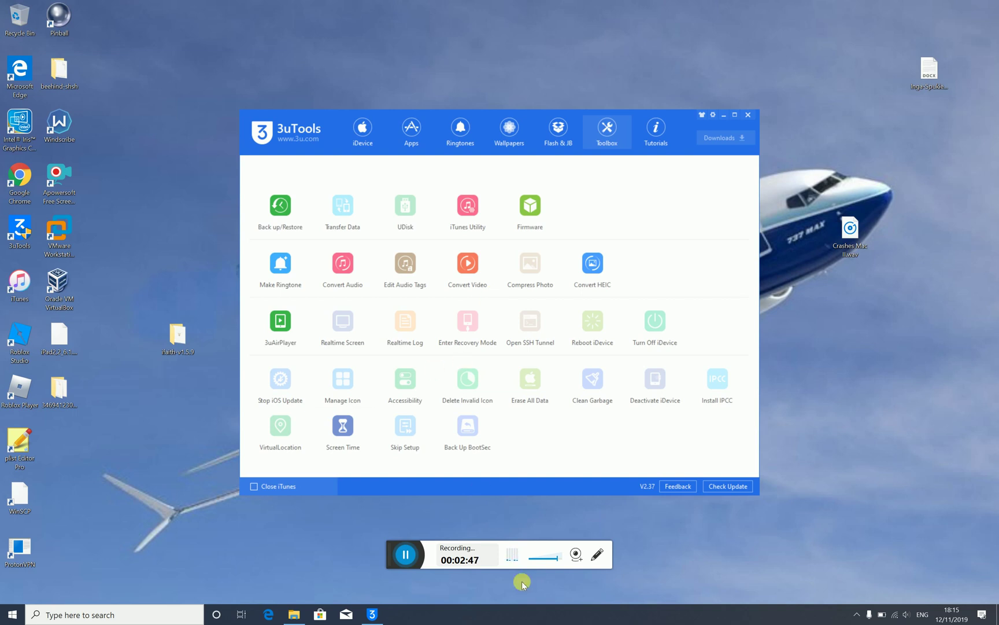
{"action": "left_click", "coordinate": [379, 558]}
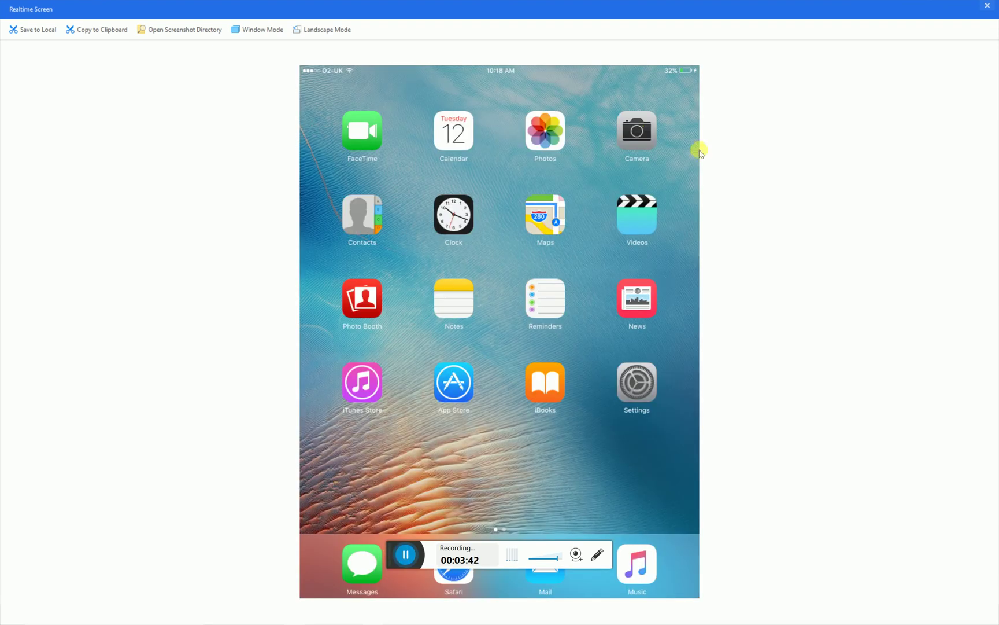
Close the realtime iPad view, launch Beehind.exe from the BOOTCAMPUSB (E:) drive and acknowledge its debugging-version warning.
{"action": "left_click", "coordinate": [985, 4]}
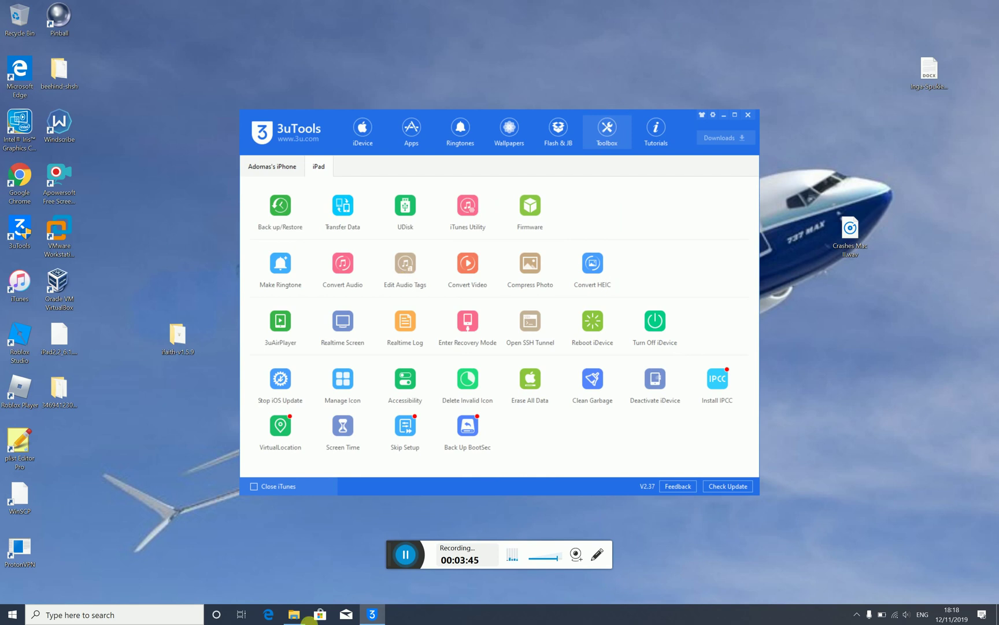
{"action": "left_click", "coordinate": [295, 615]}
{"action": "double_click", "coordinate": [457, 373]}
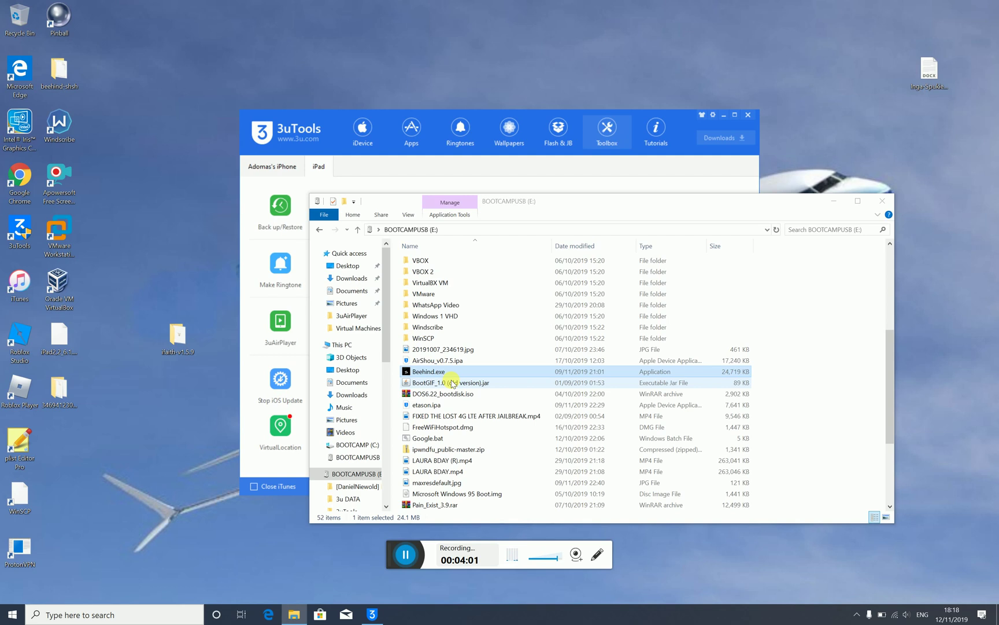
{"action": "double_click", "coordinate": [428, 371]}
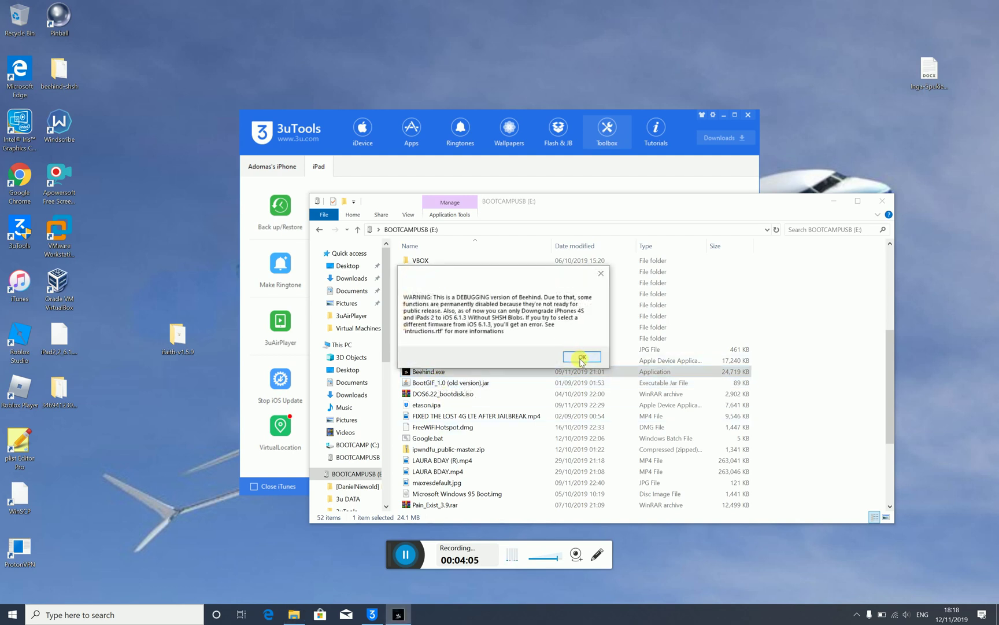
{"action": "left_click", "coordinate": [582, 357]}
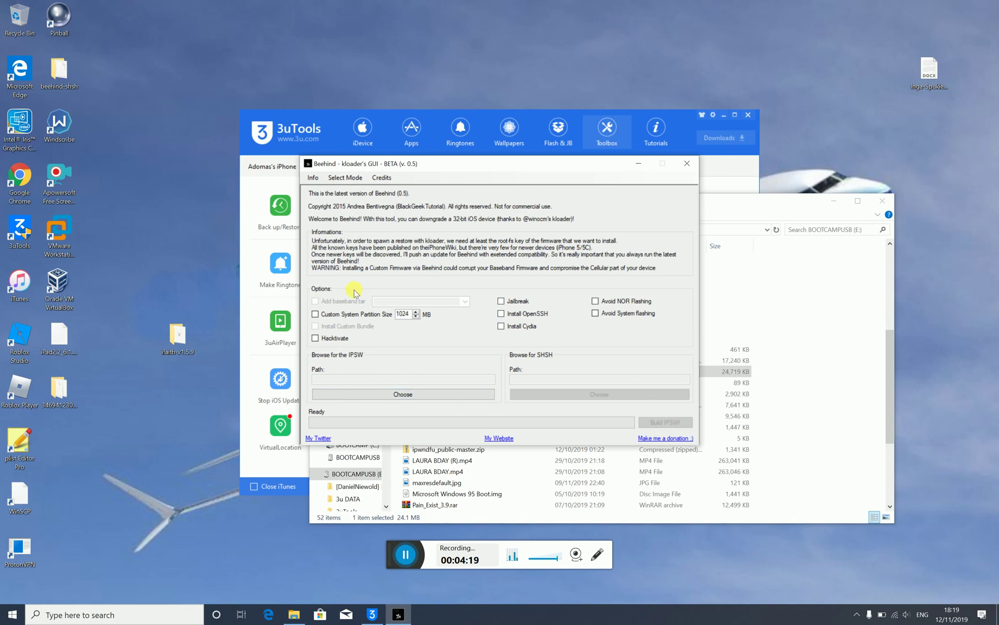
Switch to Kloader Mode and load iPad2,2_6.1.3_10B329_iBSS-pwned.img3 from the desktop's kloader-bundle folder as the custom iBSS.
{"action": "left_click", "coordinate": [345, 178]}
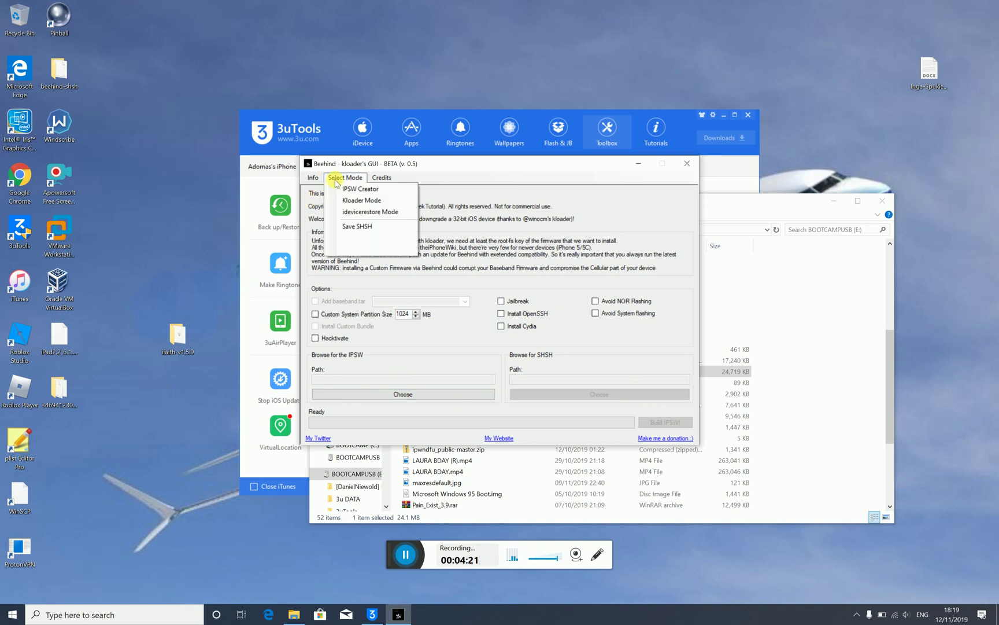
{"action": "left_click", "coordinate": [364, 203]}
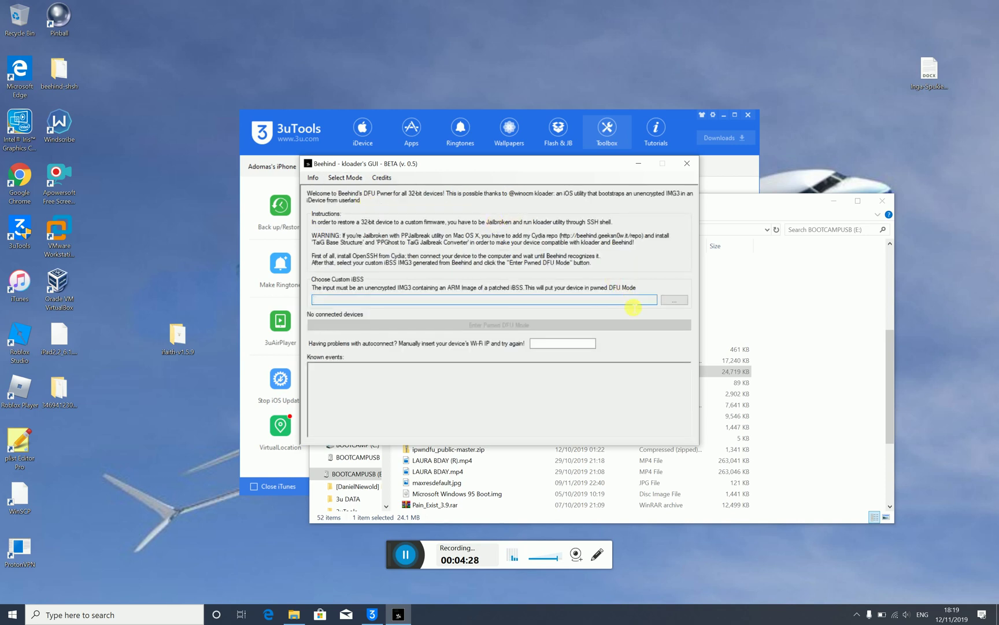
{"action": "left_click", "coordinate": [674, 298]}
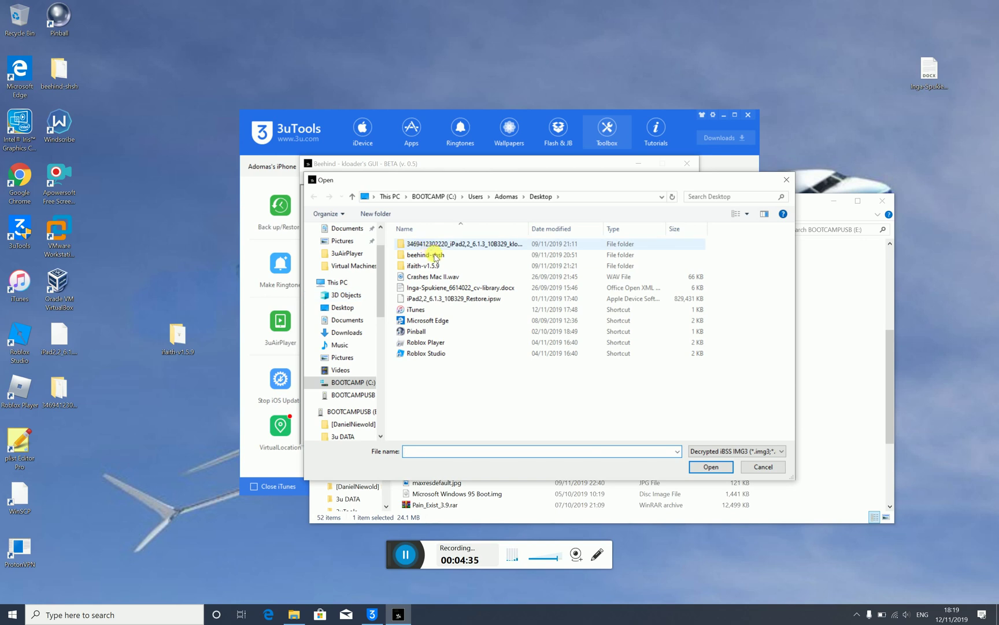
{"action": "left_click", "coordinate": [435, 256]}
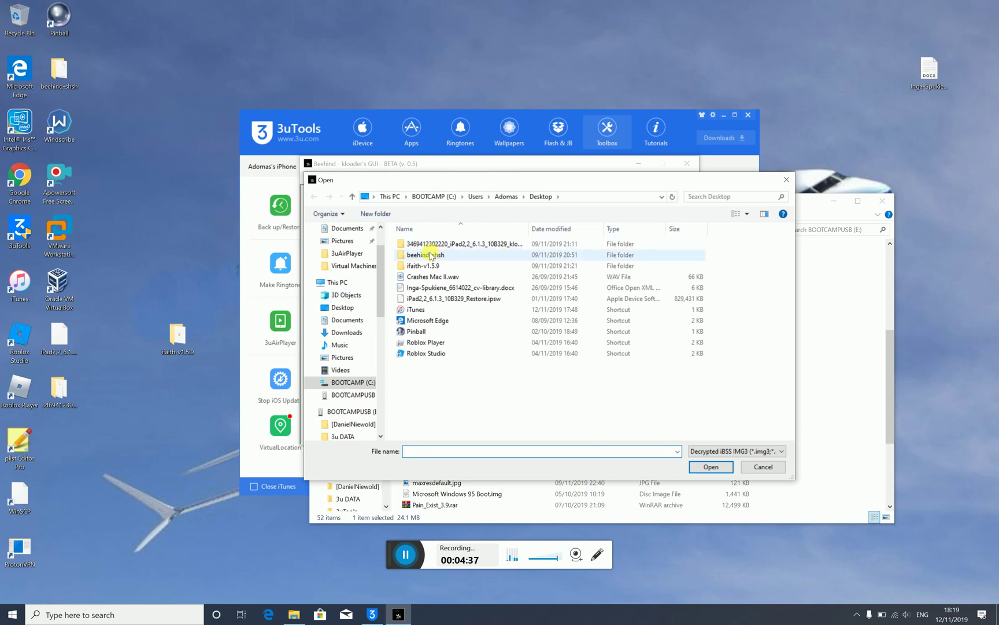
{"action": "left_click", "coordinate": [431, 256]}
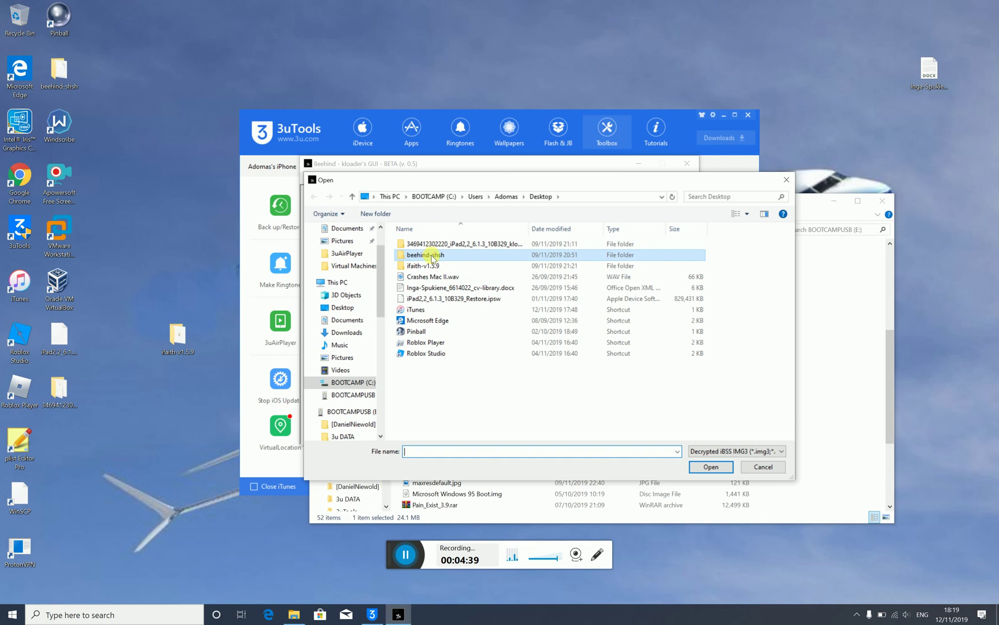
{"action": "double_click", "coordinate": [433, 256]}
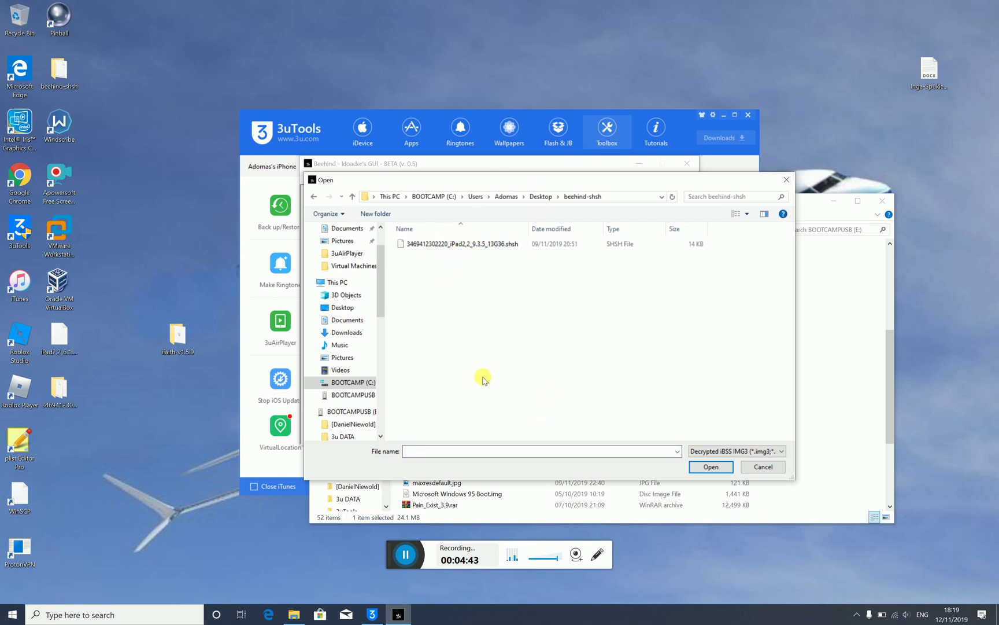
{"action": "key", "text": "alt+Up"}
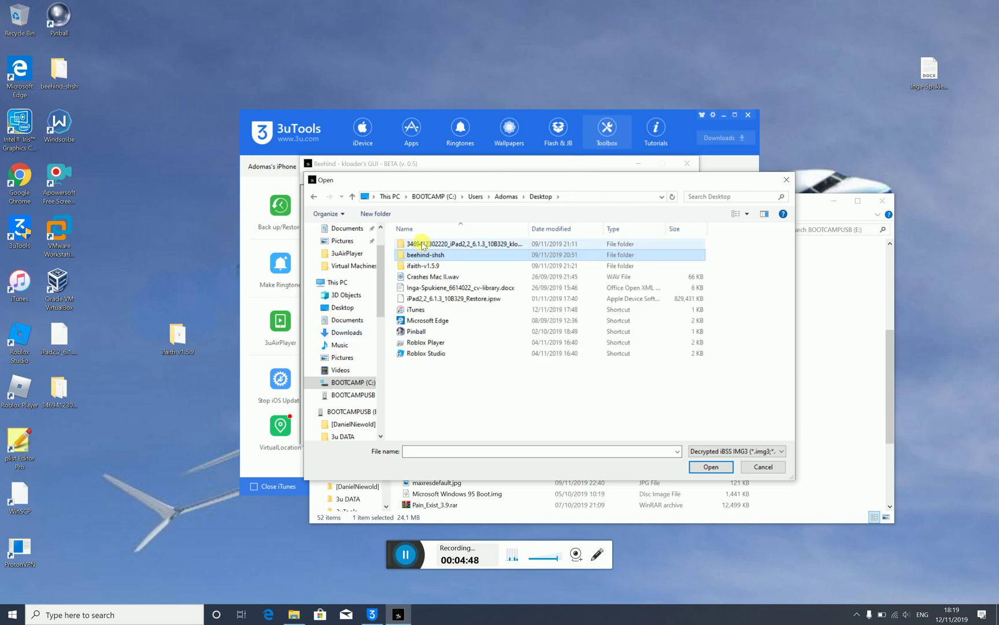
{"action": "double_click", "coordinate": [501, 245]}
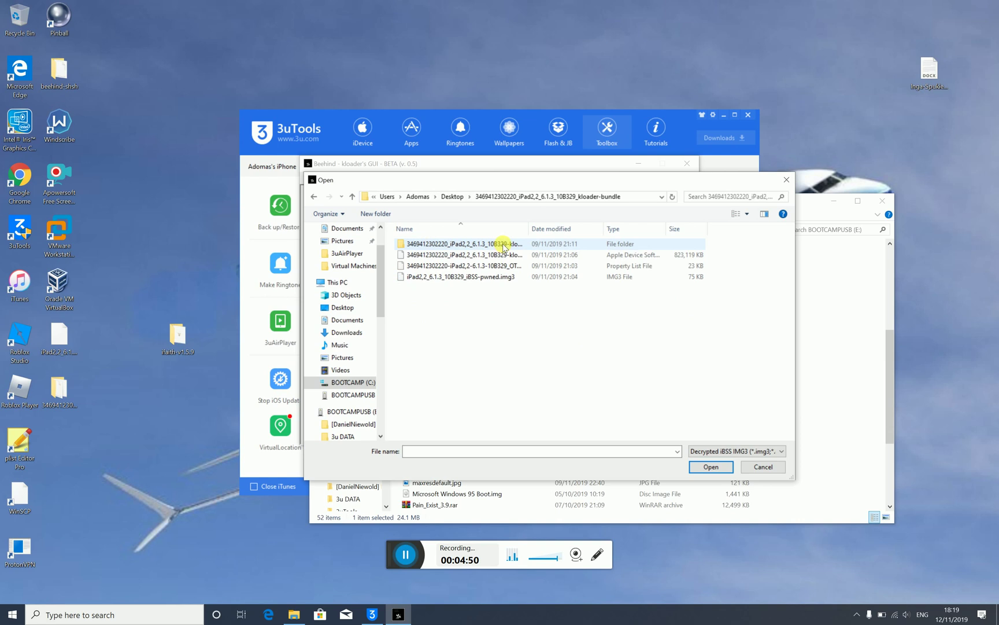
{"action": "double_click", "coordinate": [509, 277]}
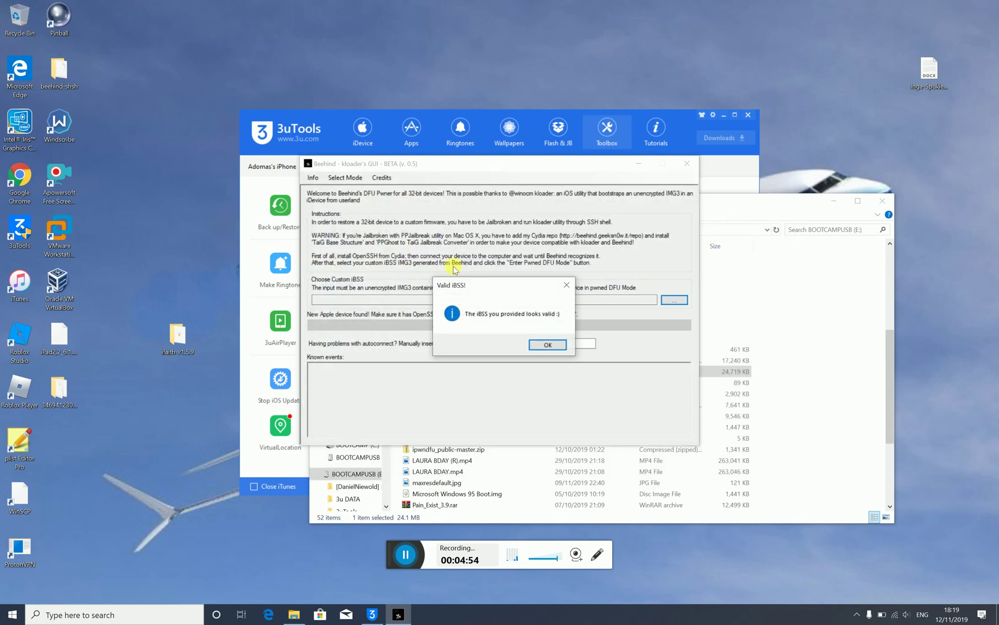
{"action": "left_click", "coordinate": [536, 348]}
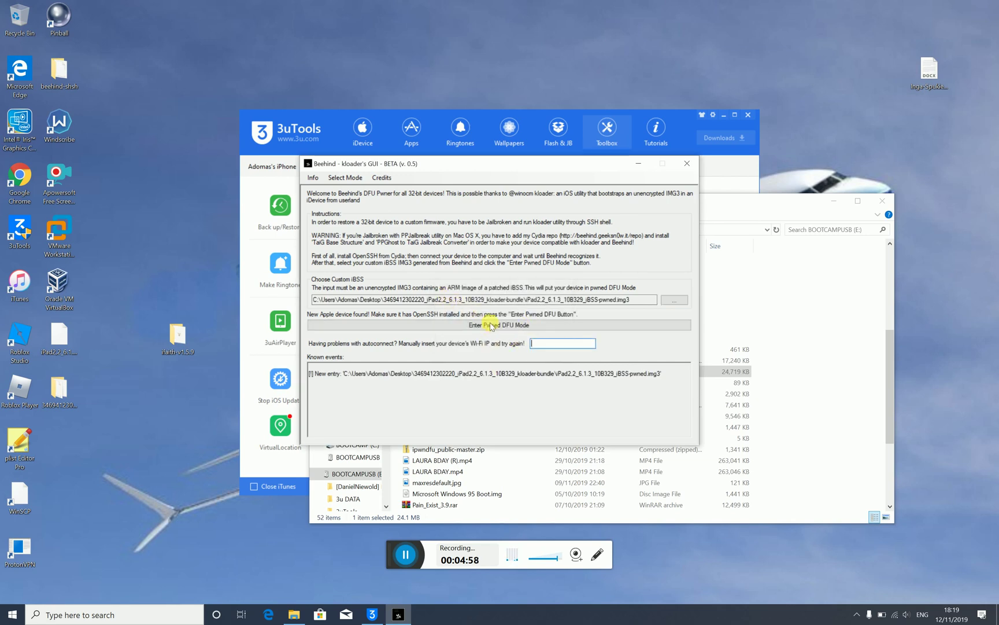
Try to put the connected iPad into pwned DFU mode, continue past the network error and activate the manual Wi-Fi IP field.
{"action": "left_click", "coordinate": [391, 554]}
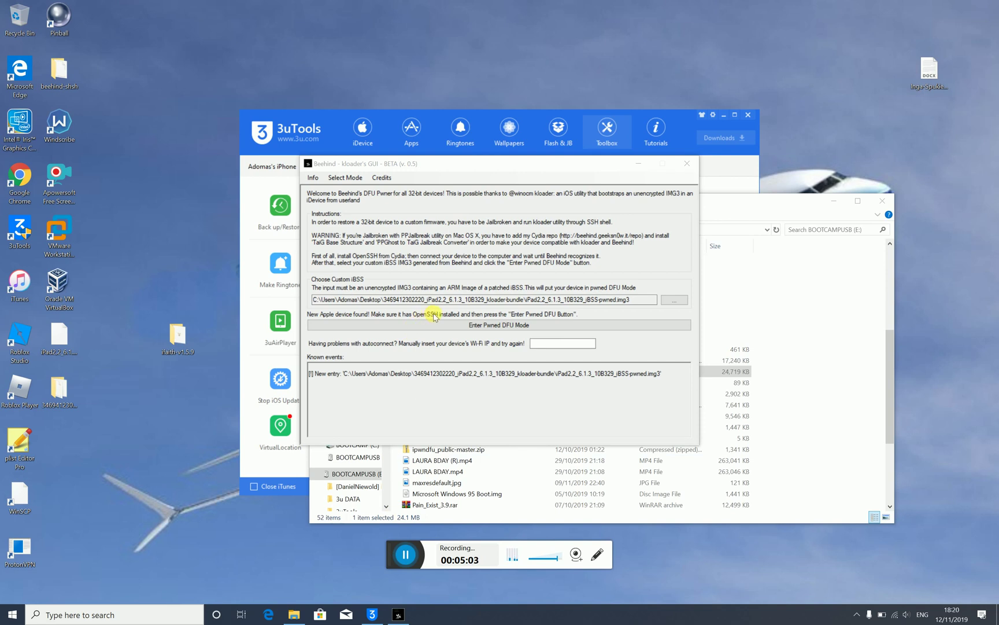
{"action": "left_click", "coordinate": [450, 329]}
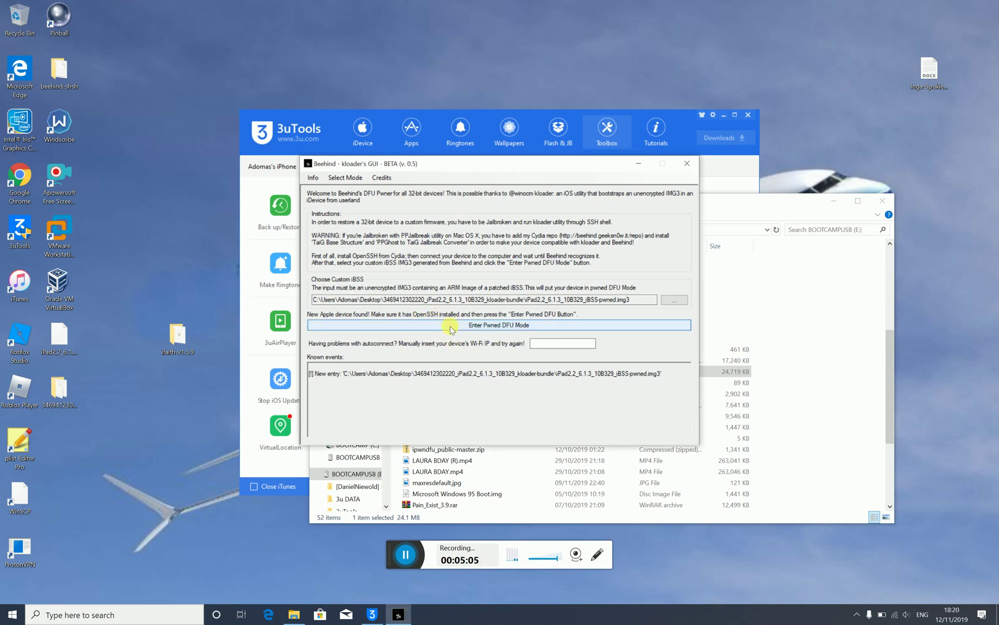
{"action": "left_click", "coordinate": [451, 327]}
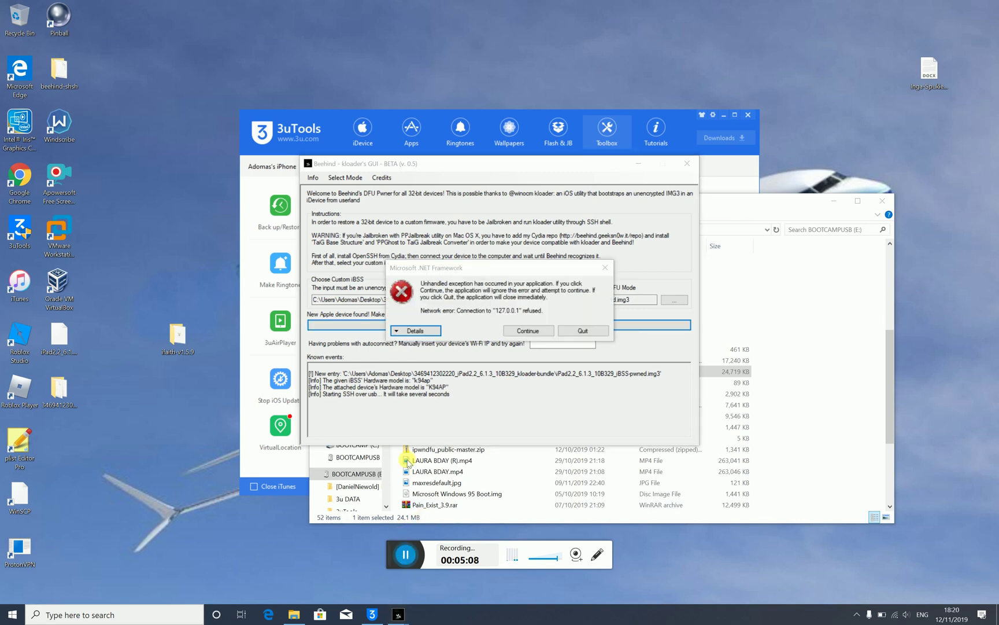
{"action": "left_click", "coordinate": [516, 331]}
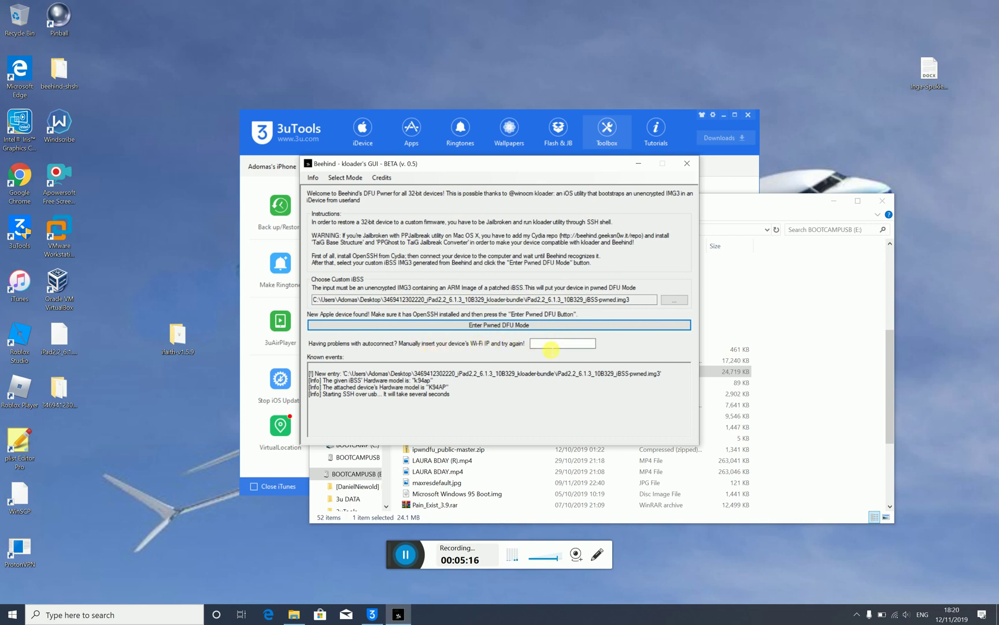
{"action": "left_click", "coordinate": [551, 347]}
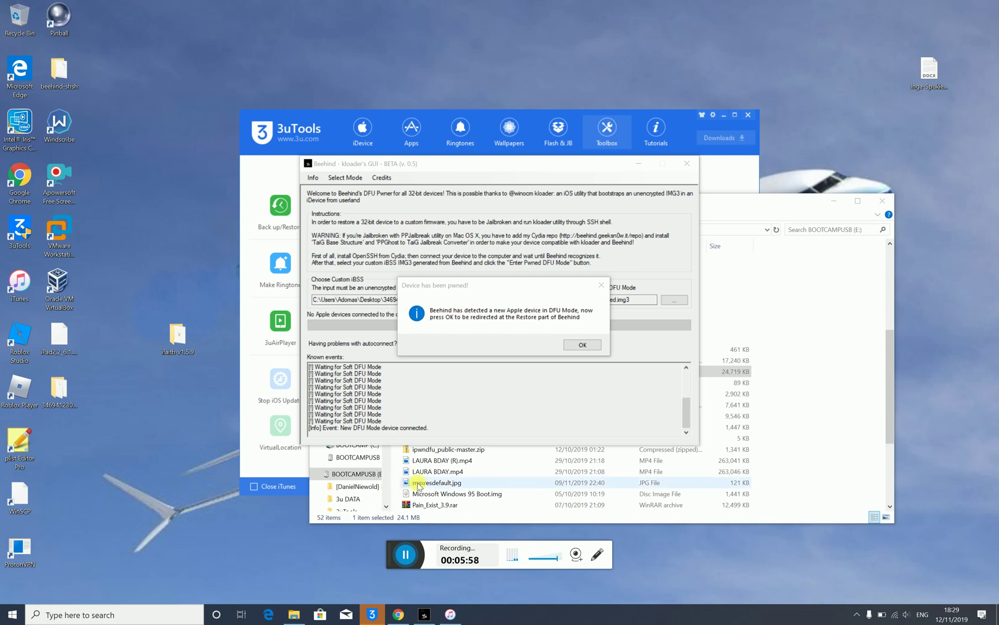
Close the file window, proceed to the restore page and try to restore the iPad with iPad2,2_6.1.3_10B329_Restore.ipsw from the desktop.
{"action": "left_click", "coordinate": [885, 205]}
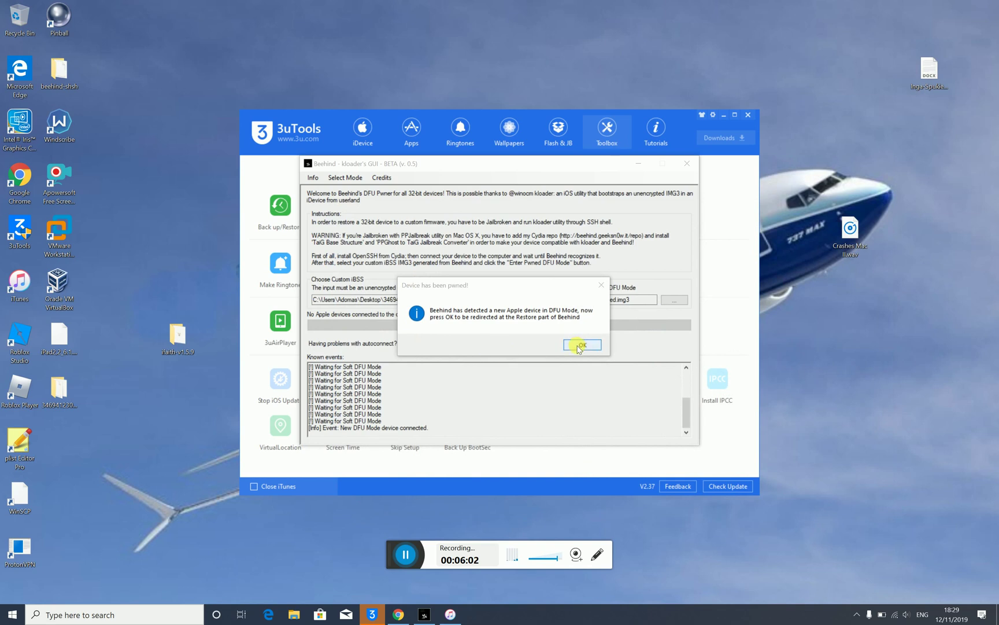
{"action": "left_click", "coordinate": [579, 347]}
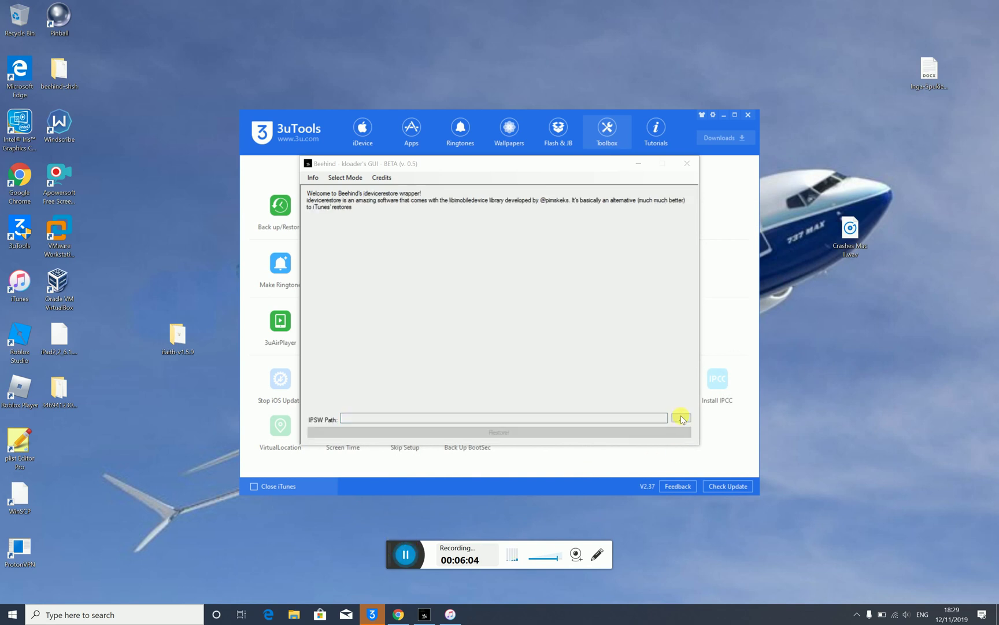
{"action": "left_click", "coordinate": [680, 418]}
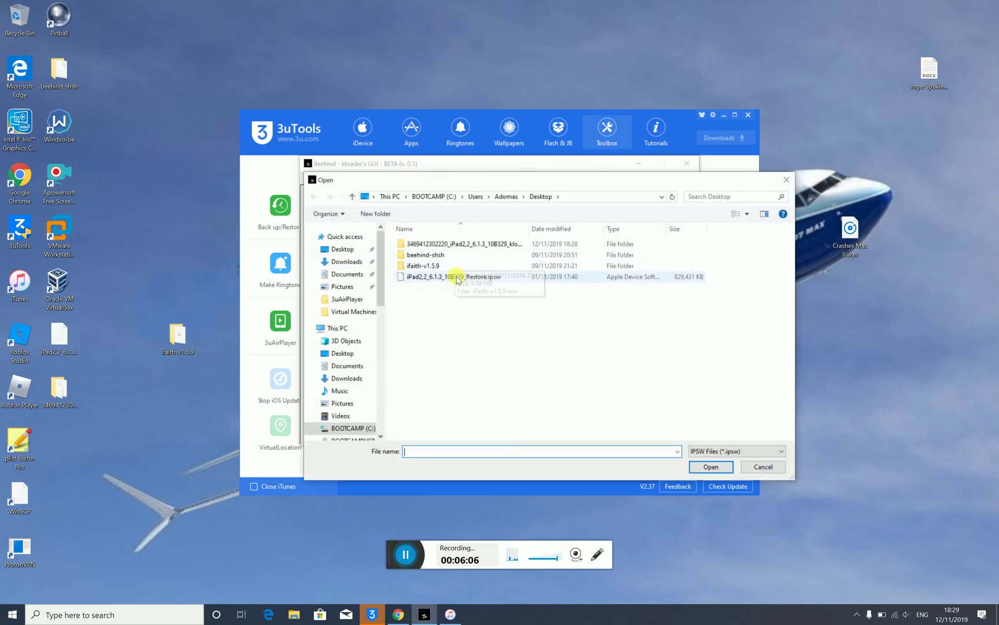
{"action": "double_click", "coordinate": [456, 277]}
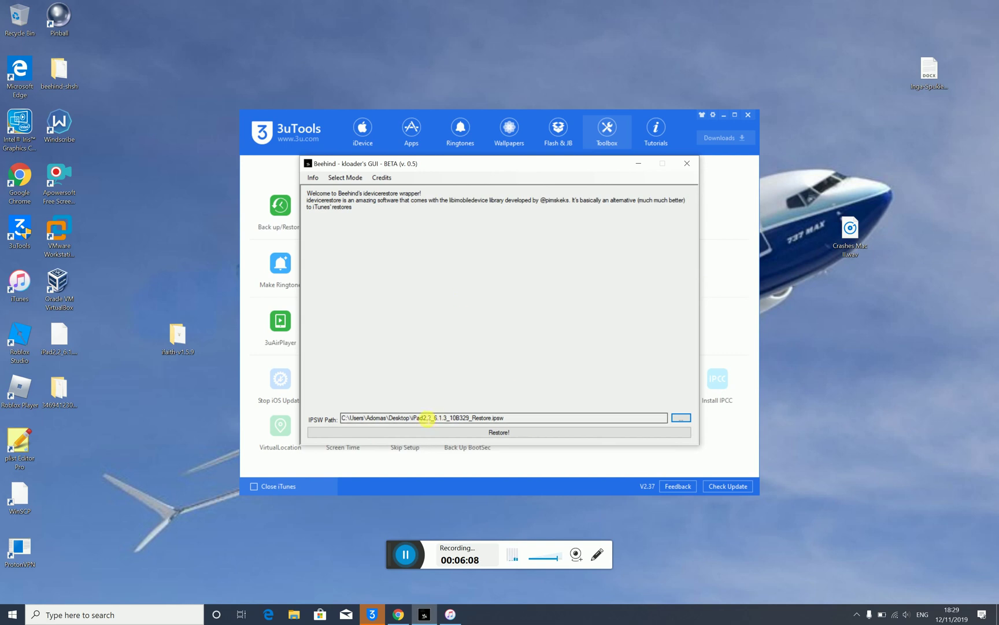
{"action": "left_click", "coordinate": [506, 432]}
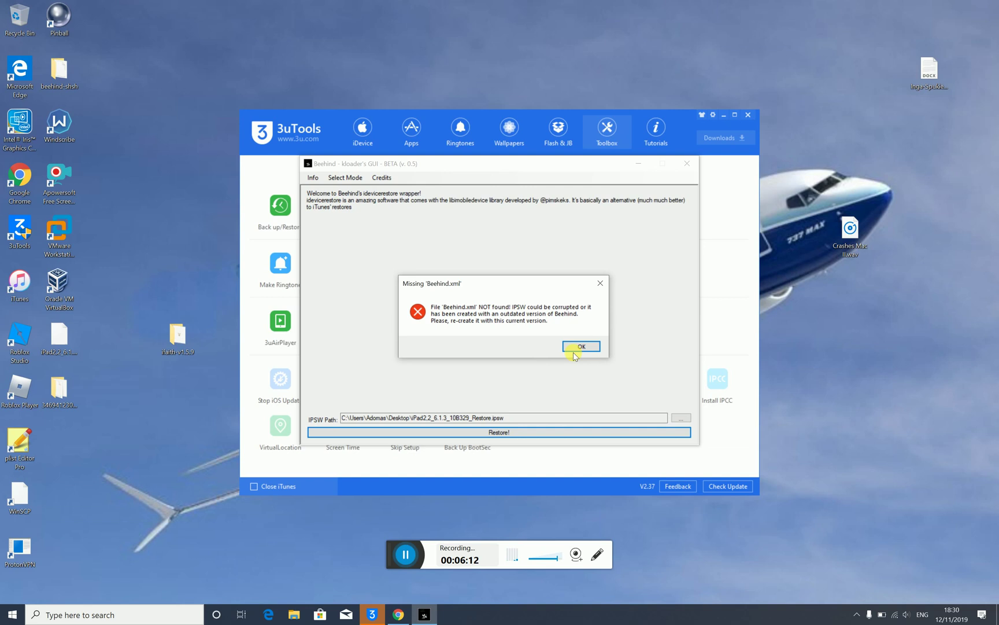
Close the 3uTools window.
{"action": "left_click", "coordinate": [408, 571]}
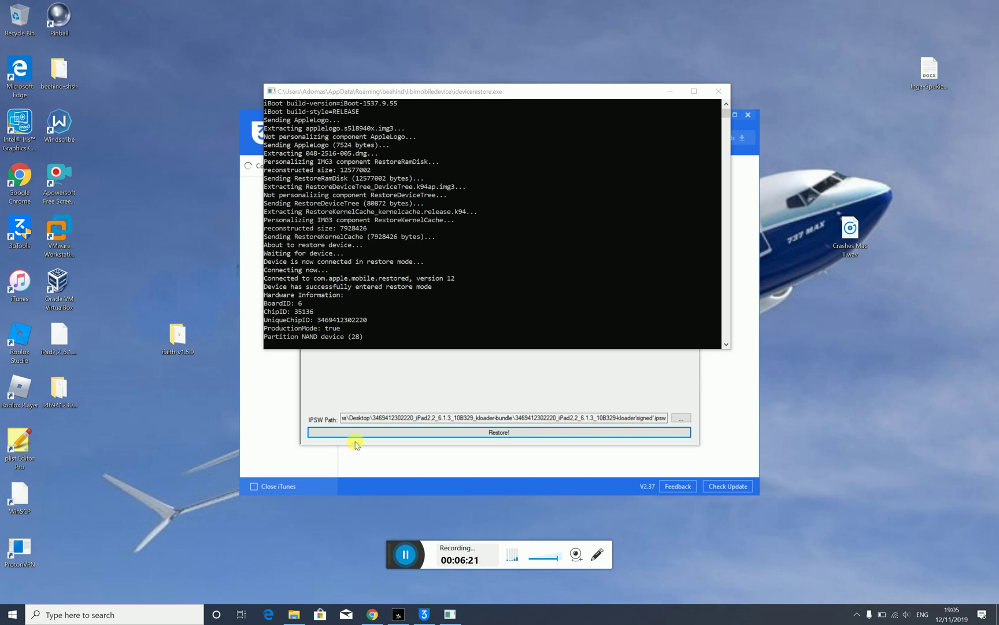
{"action": "left_click", "coordinate": [407, 556]}
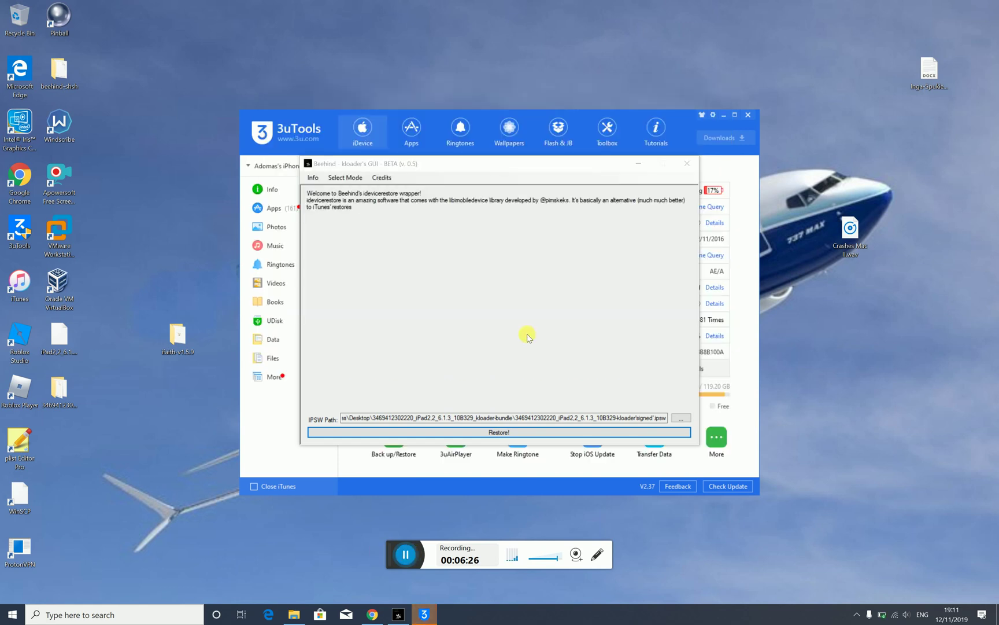
{"action": "left_click", "coordinate": [748, 122]}
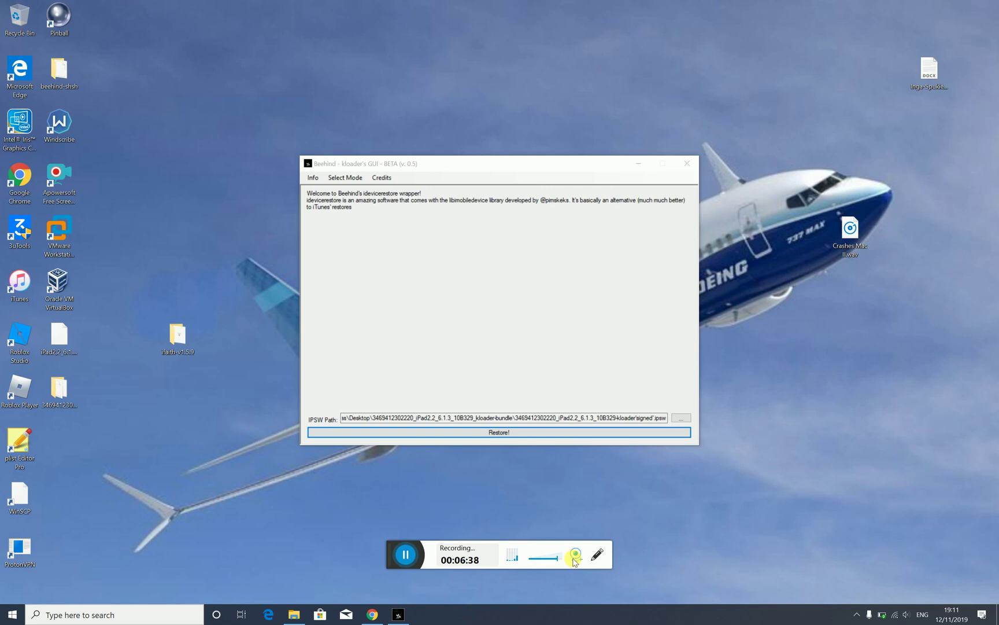
{"action": "left_click", "coordinate": [574, 559]}
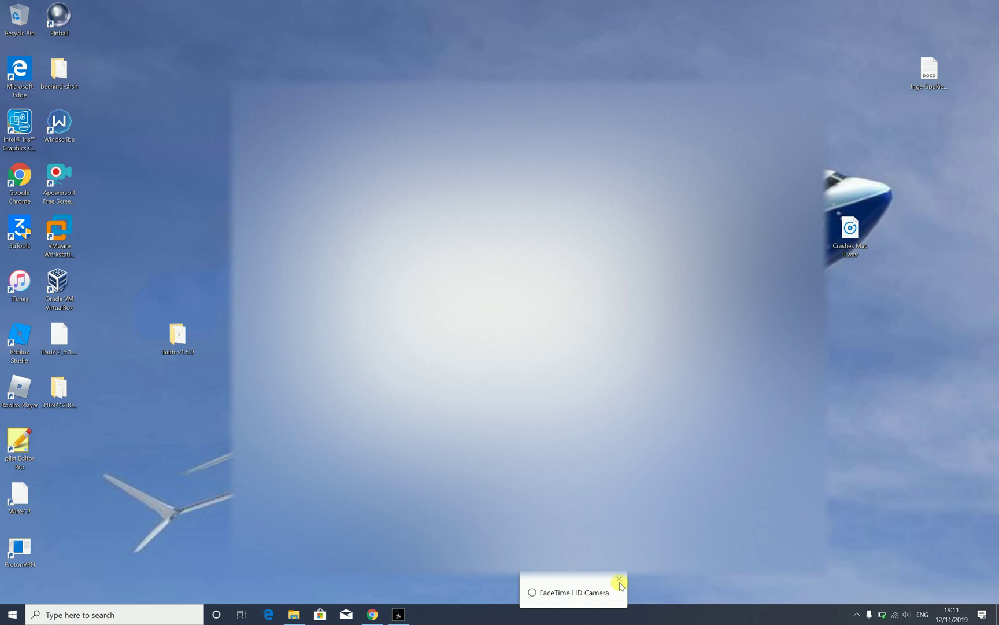
{"action": "left_click", "coordinate": [568, 600]}
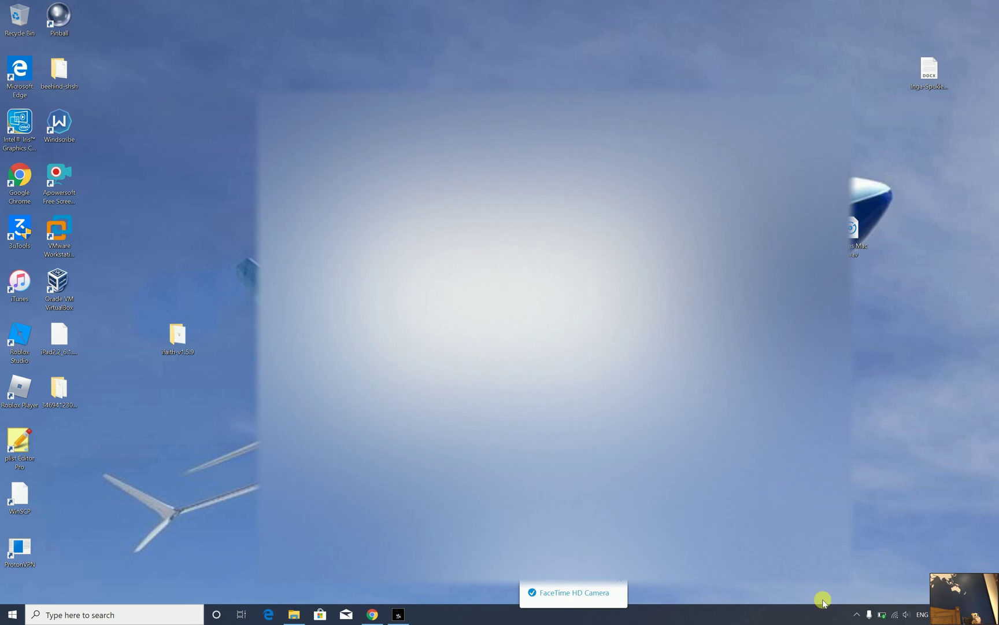
{"action": "left_click_drag", "start_coordinate": [956, 596], "coordinate": [583, 291]}
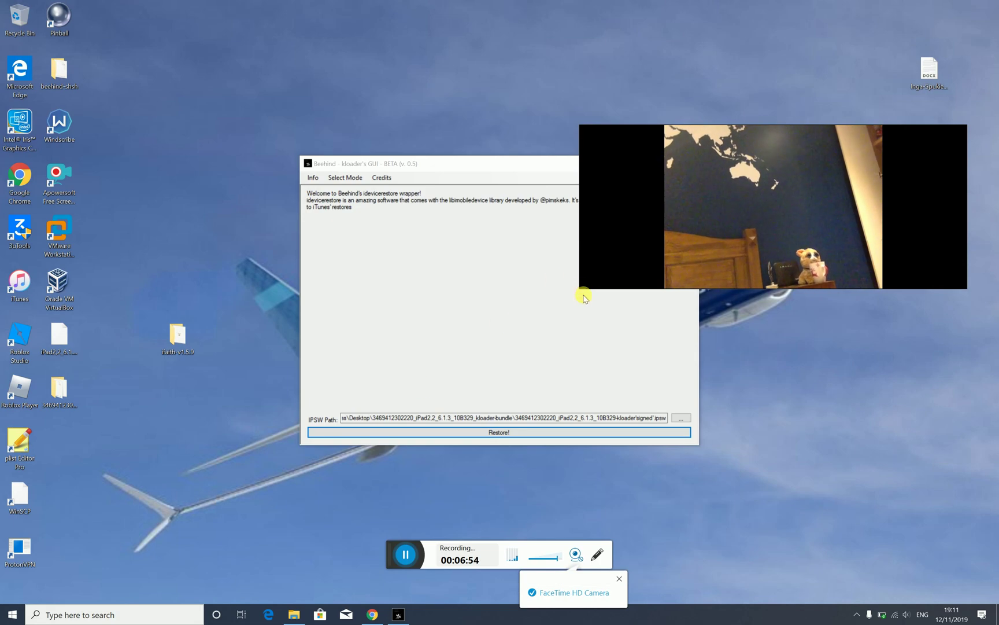
{"action": "left_click_drag", "start_coordinate": [582, 287], "coordinate": [335, 424]}
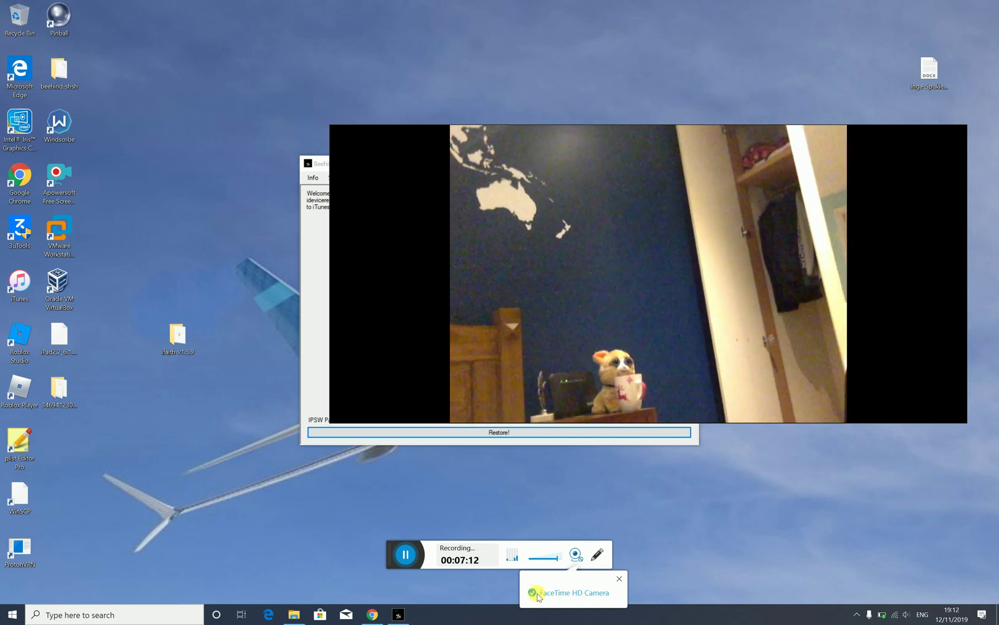
{"action": "left_click", "coordinate": [580, 557]}
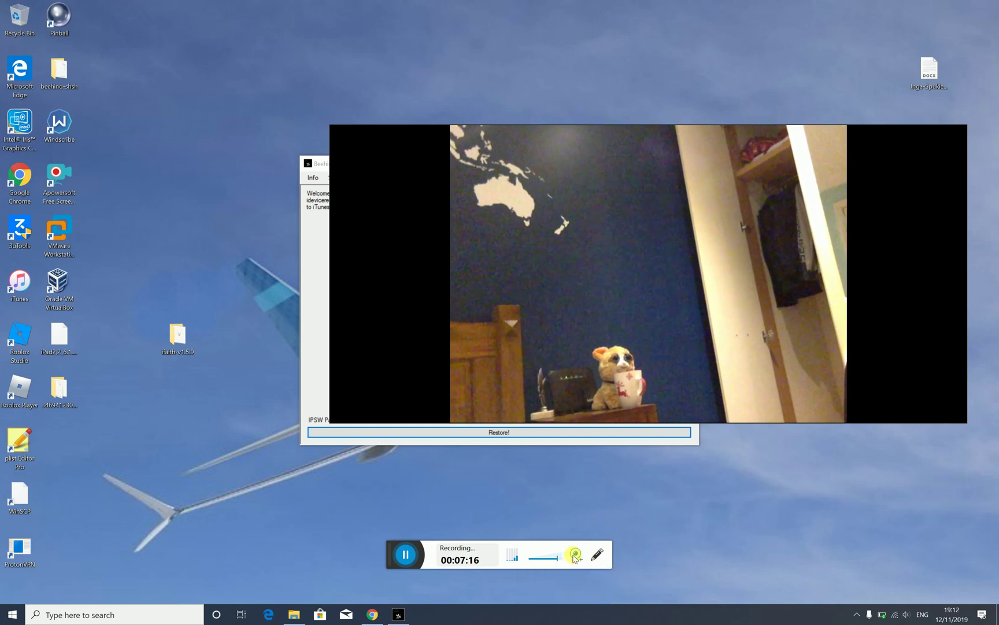
{"action": "left_click", "coordinate": [574, 557]}
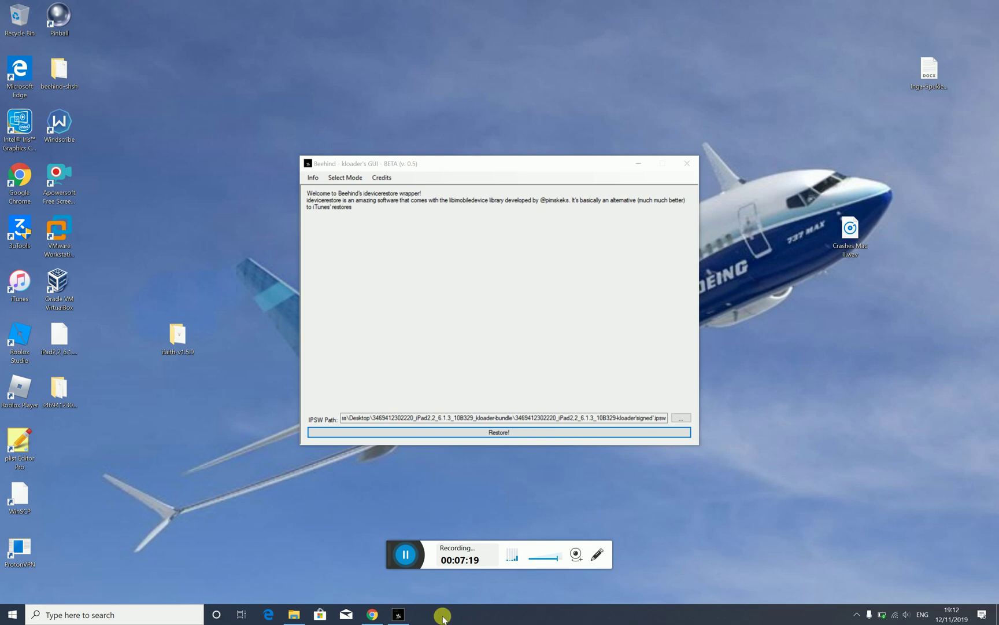